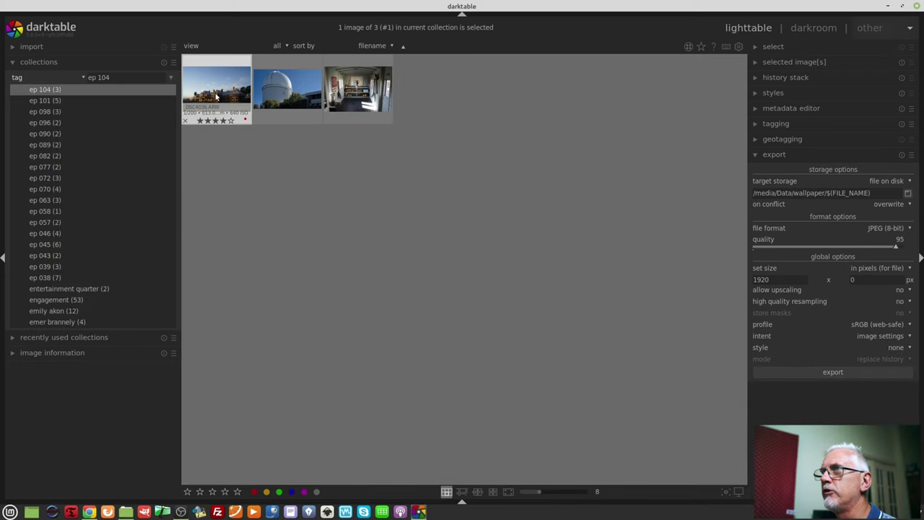
# Open the railway station photo in darkroom and expand its crop module.
pyautogui.doubleClick(215, 96)
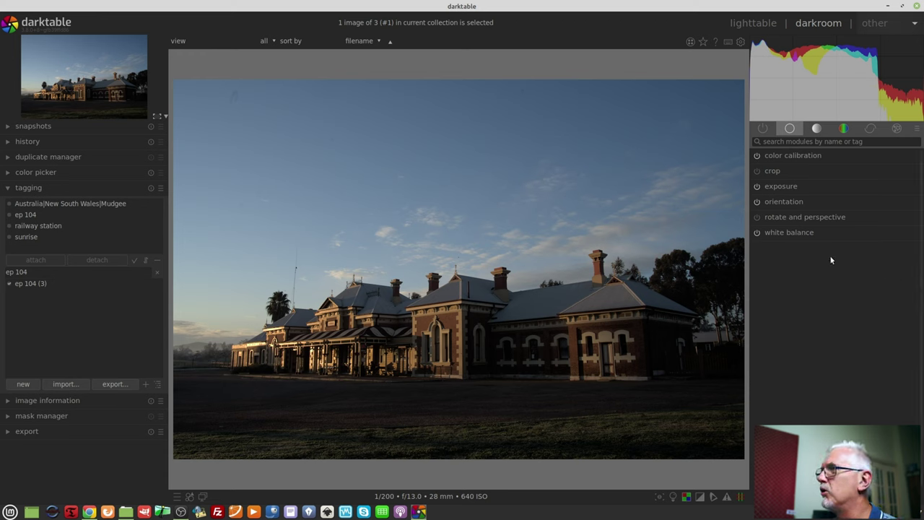
pyautogui.click(784, 170)
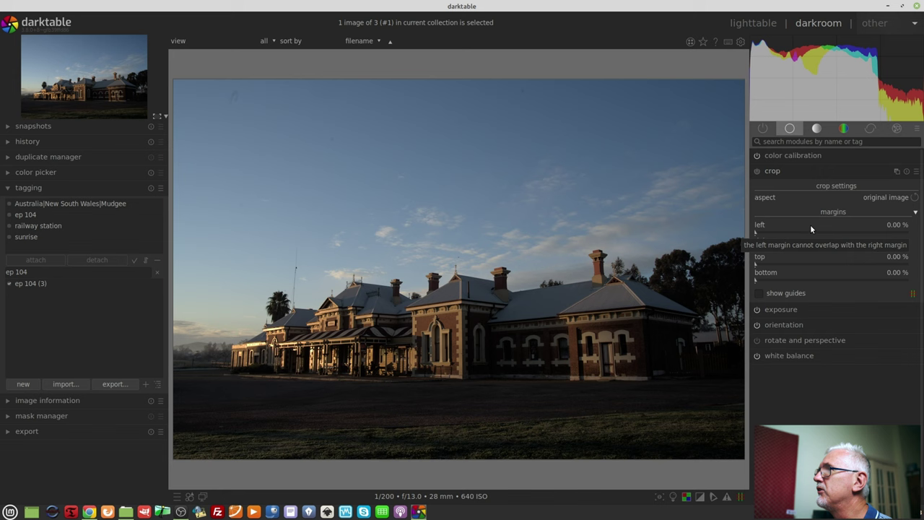
# Set the crop aspect ratio to 16:9, HDTV (1.78).
pyautogui.click(899, 200)
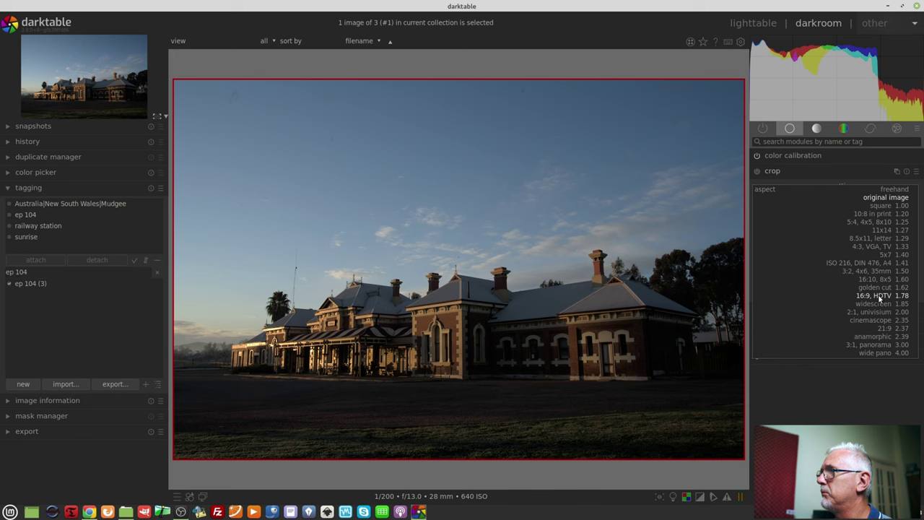
pyautogui.click(878, 294)
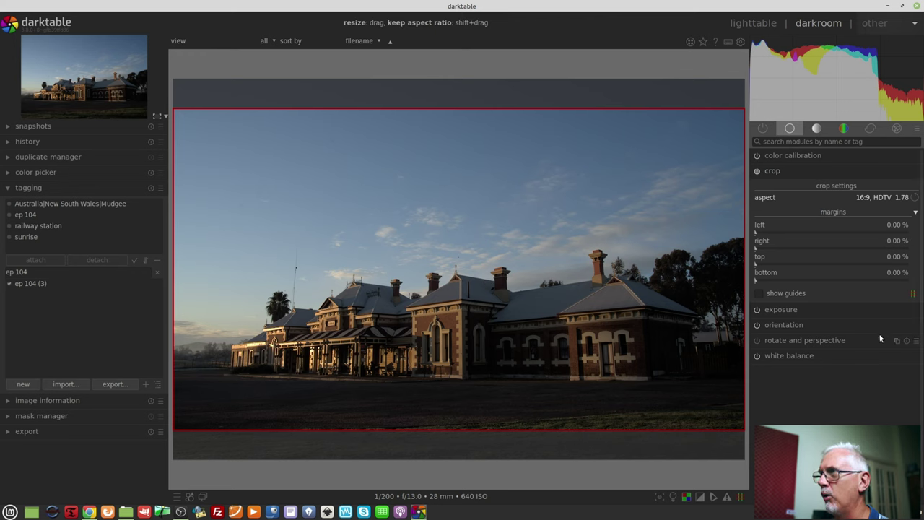
# Collapse the crop module to apply the 16:9 crop.
pyautogui.click(791, 170)
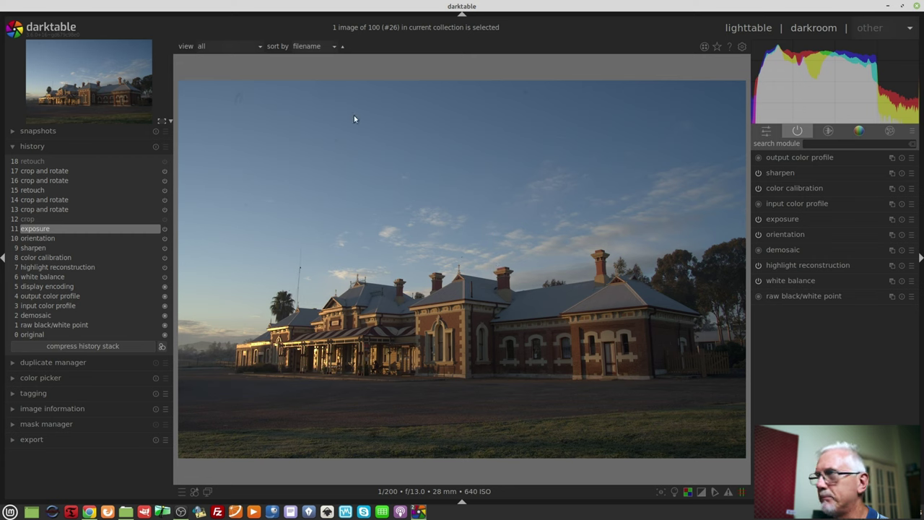
# Enable crop and rotate through a 'cr' module search, raise the crop area, and commit it.
pyautogui.middleClick(190, 139)
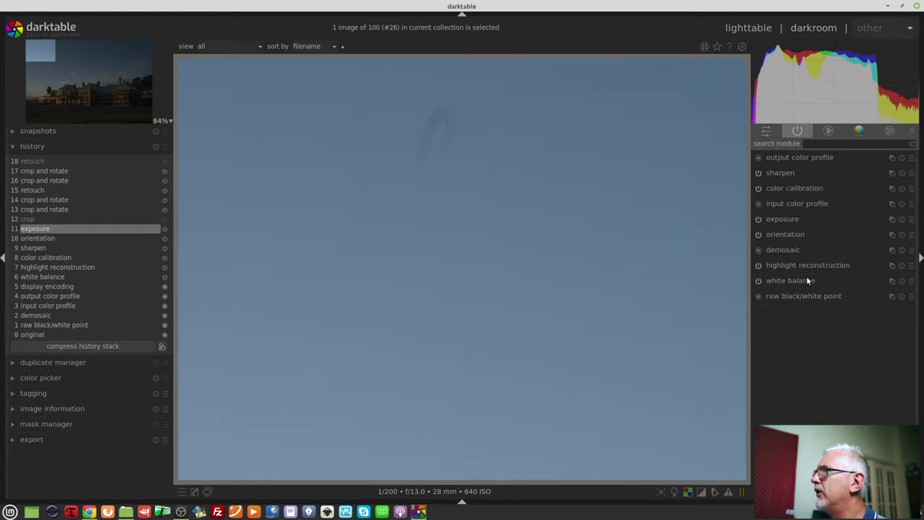
pyautogui.click(821, 144)
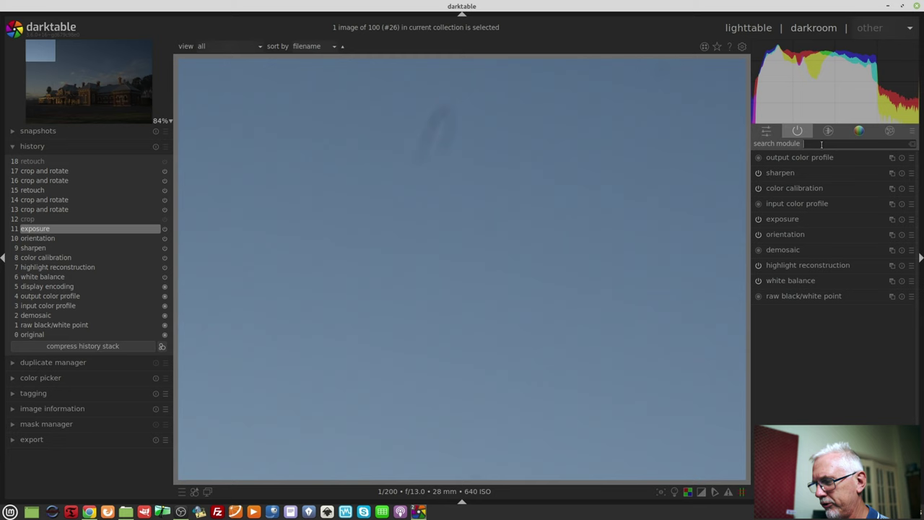
pyautogui.write('cr')
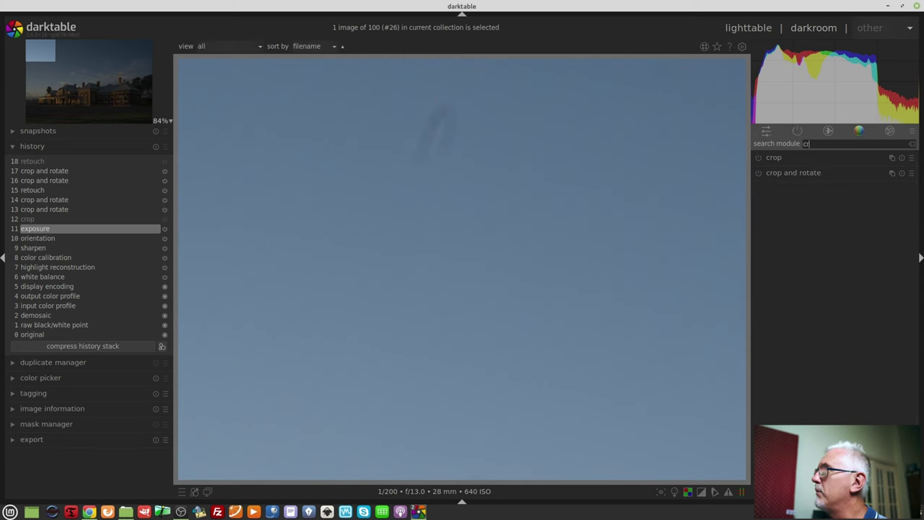
pyautogui.click(782, 173)
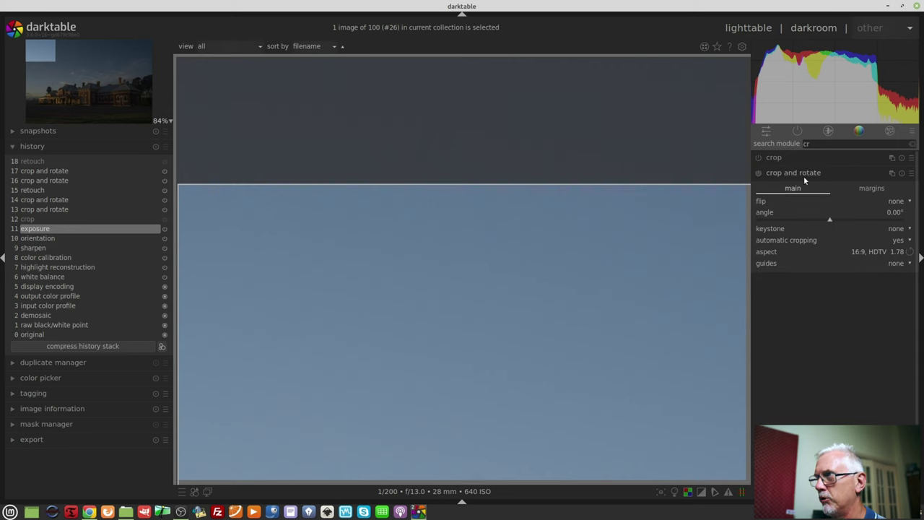
pyautogui.click(758, 176)
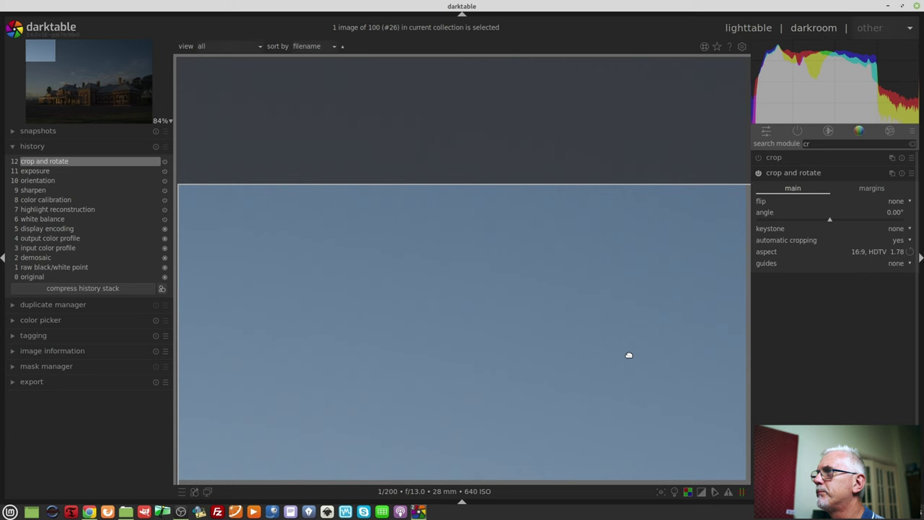
pyautogui.moveTo(457, 312); pyautogui.dragTo(433, 238)
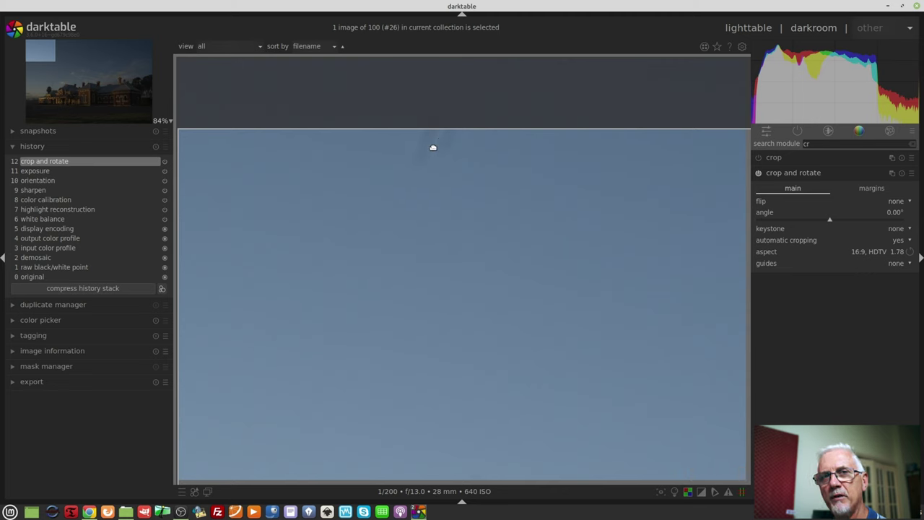
pyautogui.press('Return')
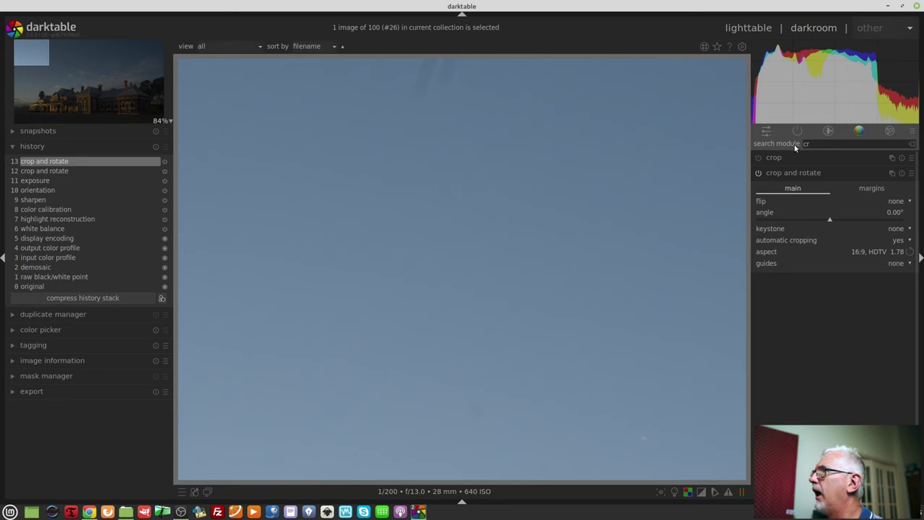
# Enable retouch and paint a brush stroke over the dust spot near the top of the sky.
pyautogui.write('ret')
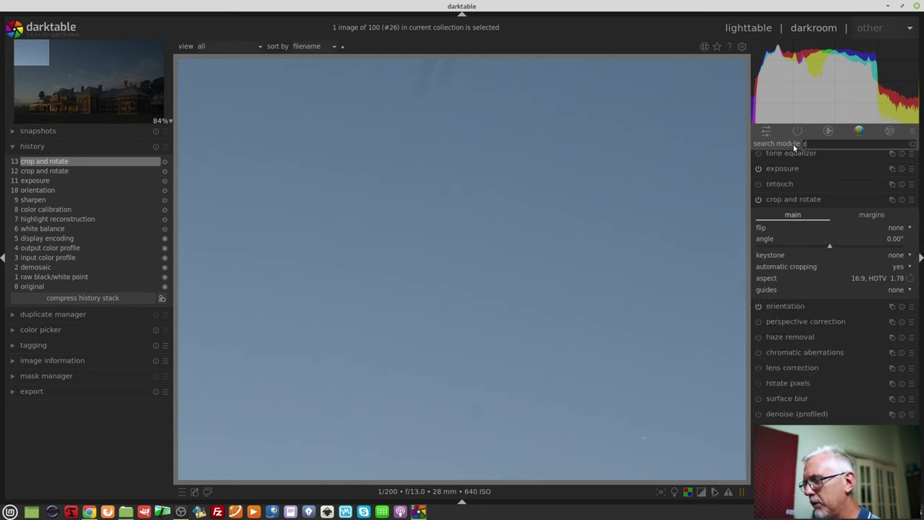
pyautogui.click(758, 157)
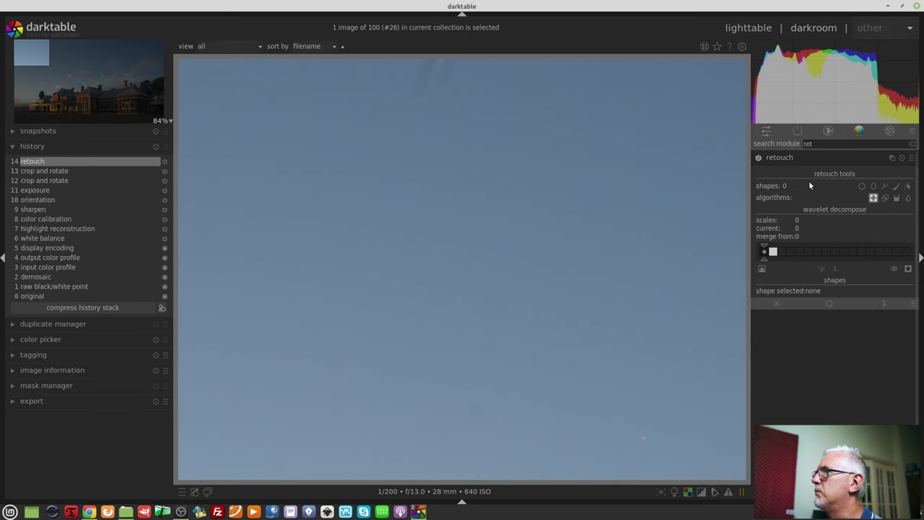
pyautogui.click(897, 188)
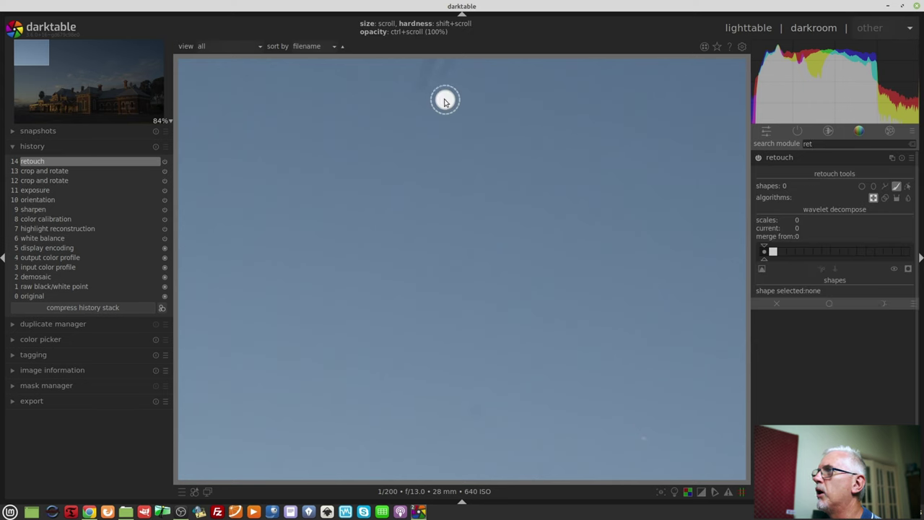
pyautogui.moveTo(422, 78)
pyautogui.mouseDown()
pyautogui.moveTo(433, 59)
pyautogui.moveTo(445, 58)
pyautogui.moveTo(446, 95)
pyautogui.mouseUp()
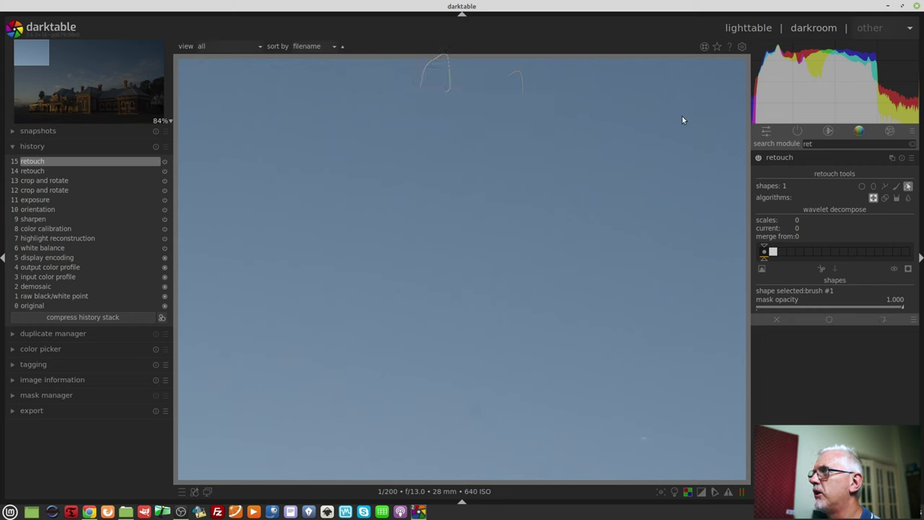
pyautogui.click(909, 190)
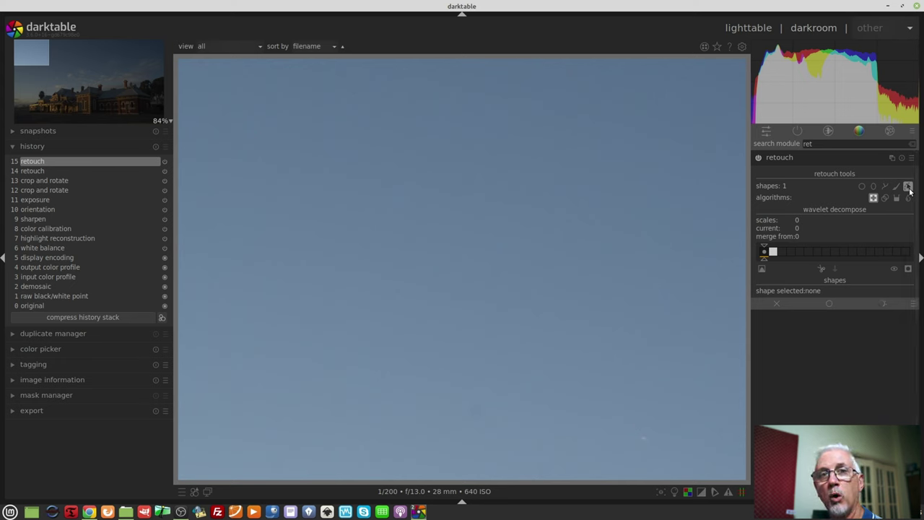
pyautogui.click(909, 190)
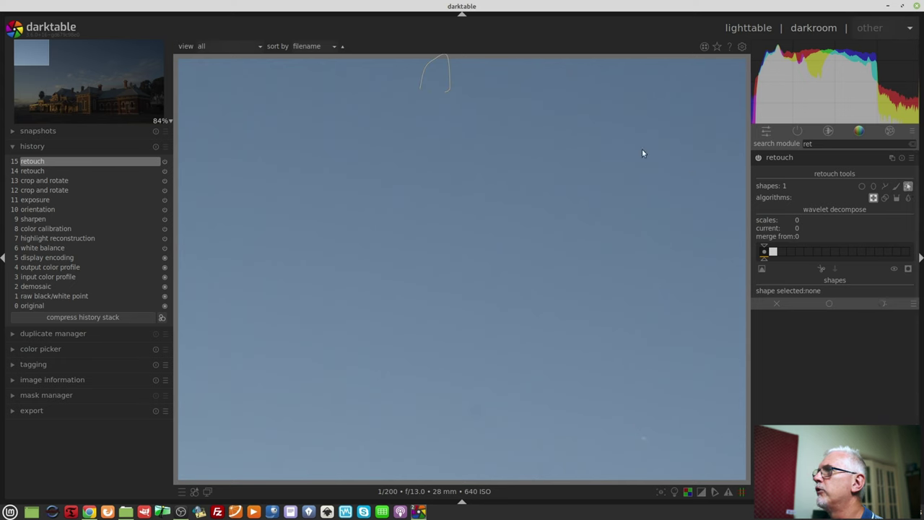
pyautogui.moveTo(497, 89)
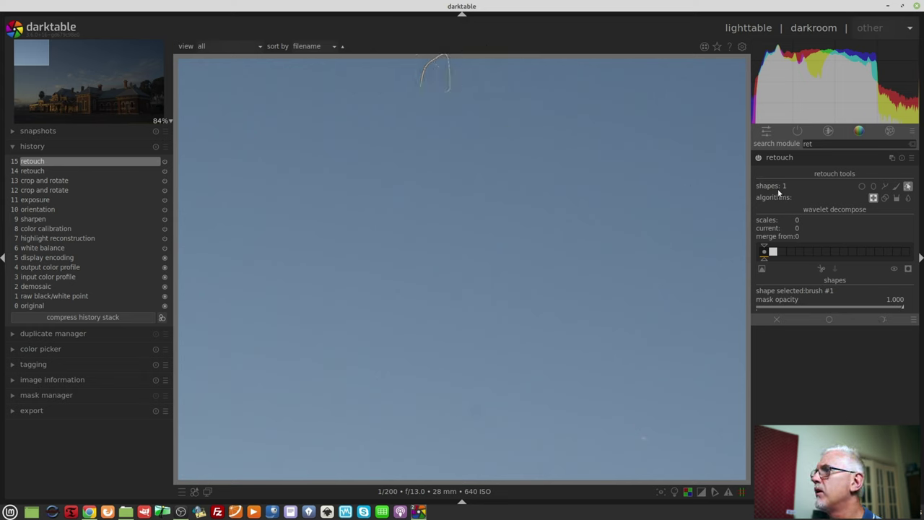
# Deselect the retouch brush stroke.
pyautogui.click(908, 187)
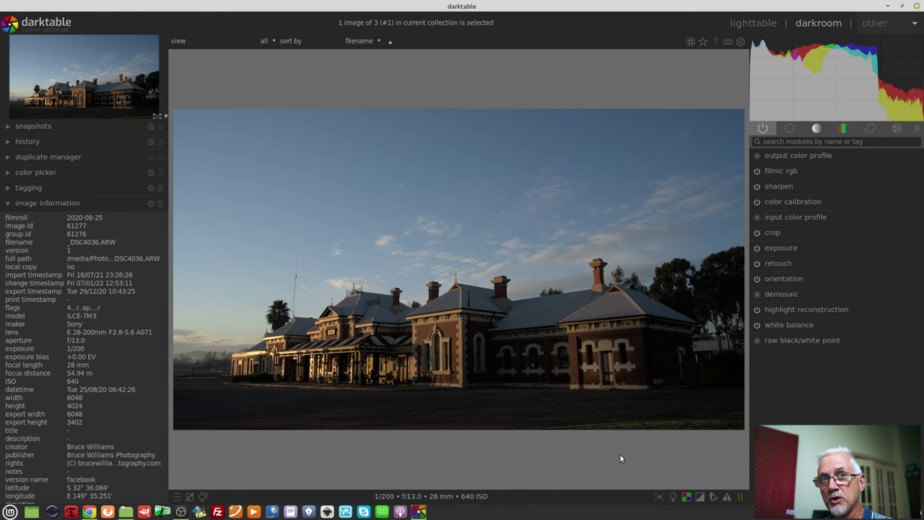
# Review the crop aspect choices, then filter the module list with 'rot'.
pyautogui.click(777, 234)
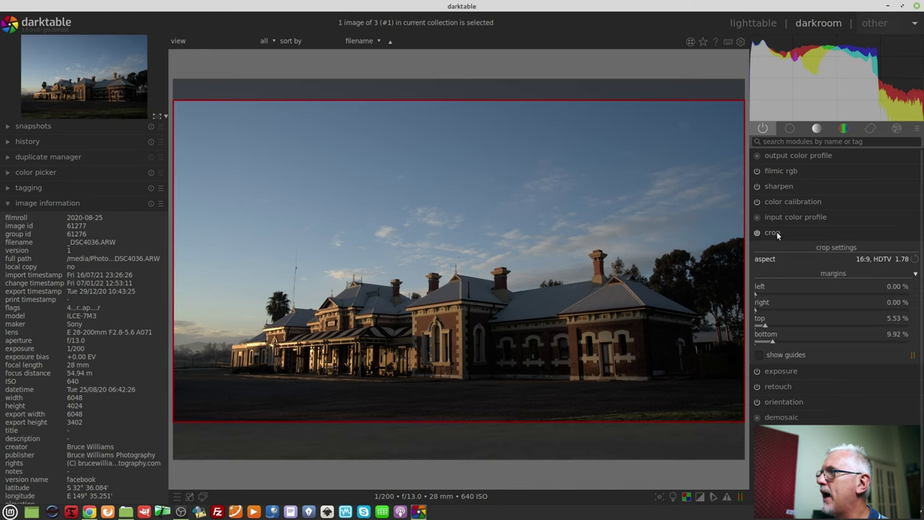
pyautogui.click(892, 260)
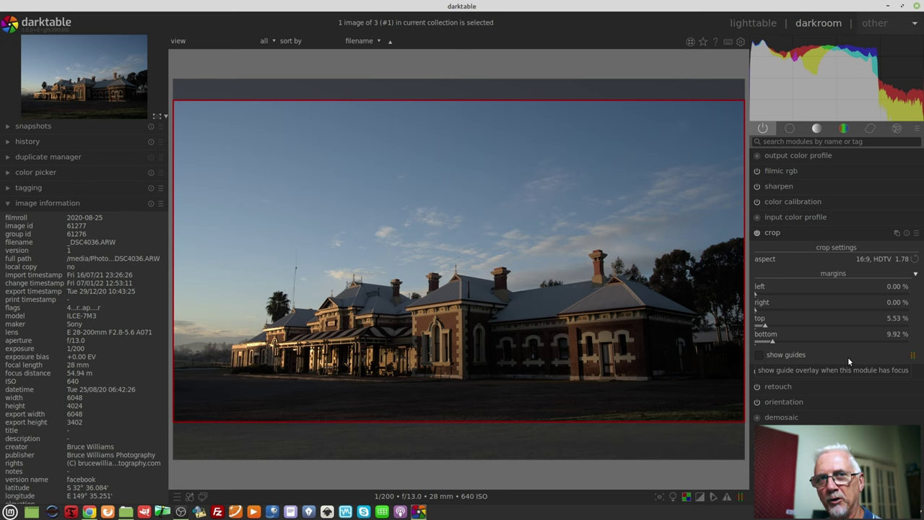
pyautogui.click(831, 141)
pyautogui.write('rot')
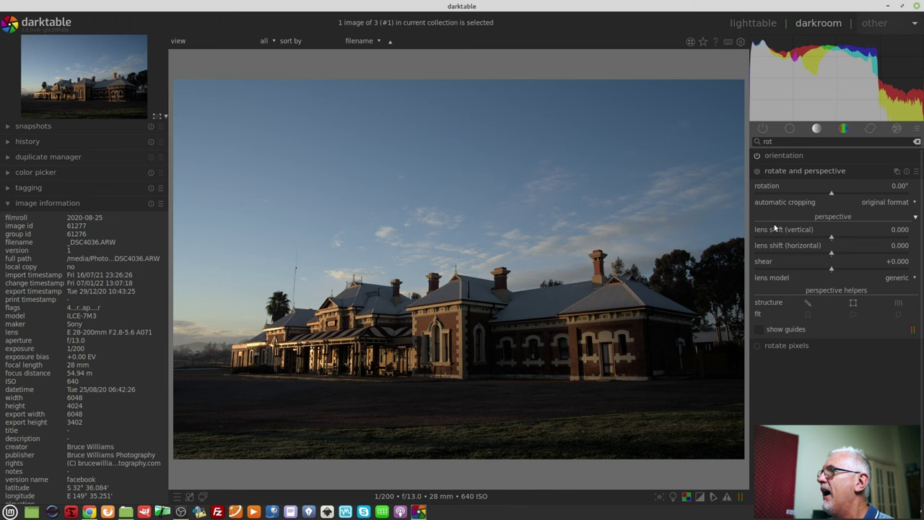
# Enable rotate and perspective and try several rotation angles with the slider.
pyautogui.click(755, 174)
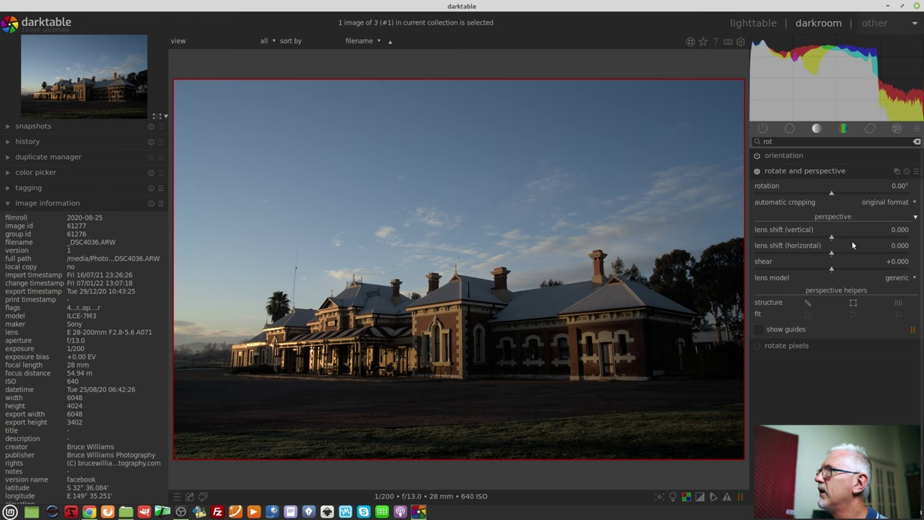
pyautogui.moveTo(833, 195); pyautogui.dragTo(787, 197)
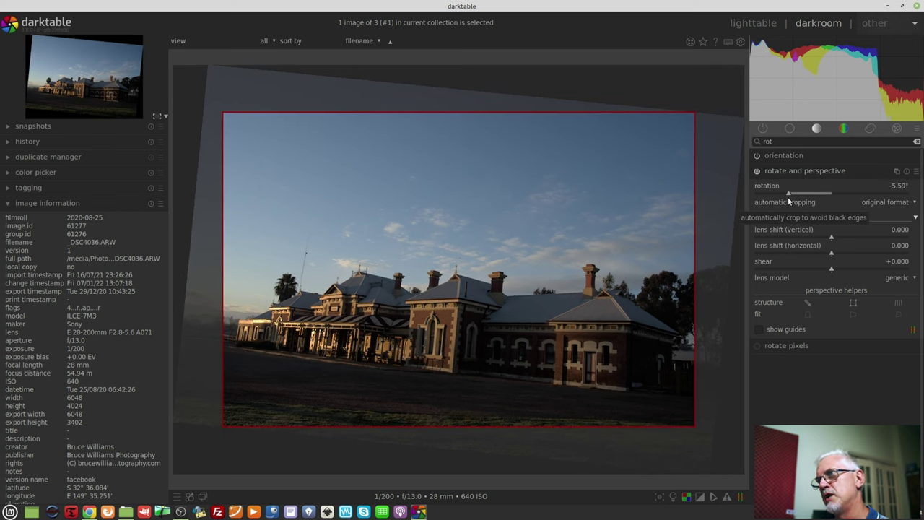
pyautogui.click(841, 192)
pyautogui.moveTo(847, 191); pyautogui.dragTo(886, 189)
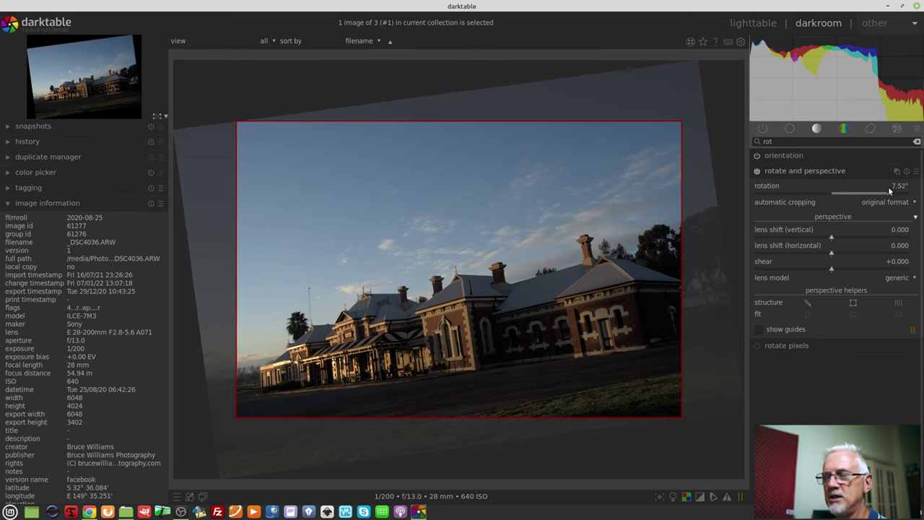
pyautogui.click(841, 195)
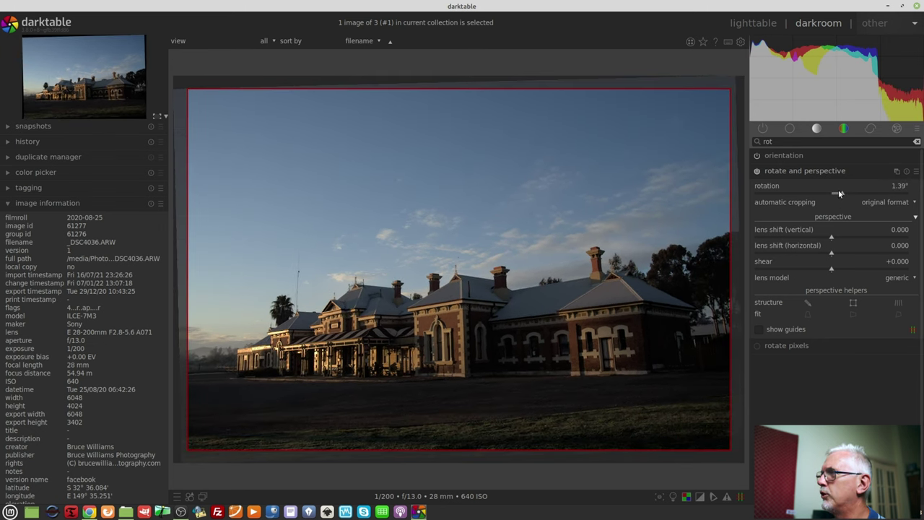
# Enter an exact rotation of -1.00°, then reset it to 0.00°.
pyautogui.rightClick(841, 194)
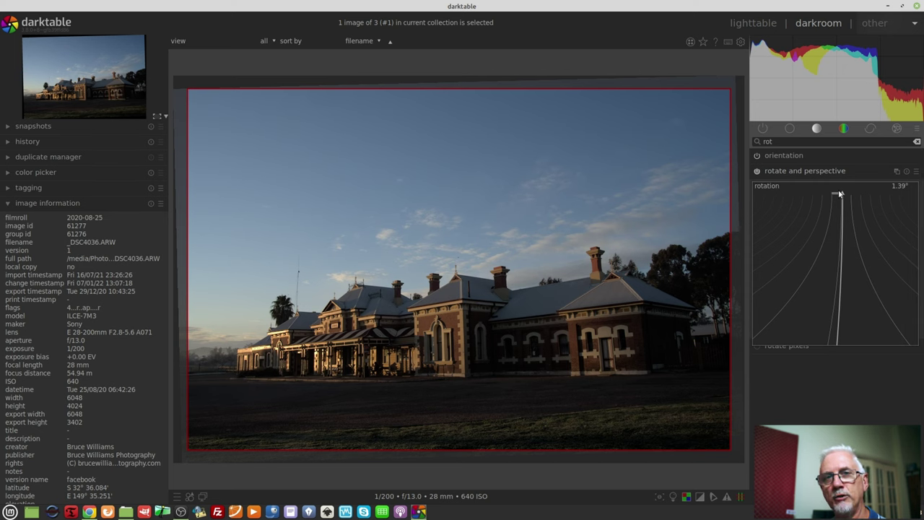
pyautogui.write('-1')
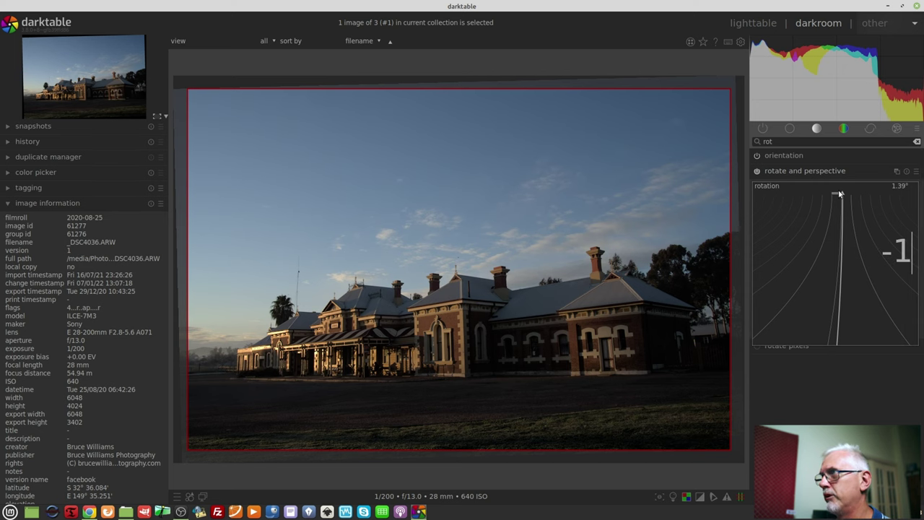
pyautogui.press('Return')
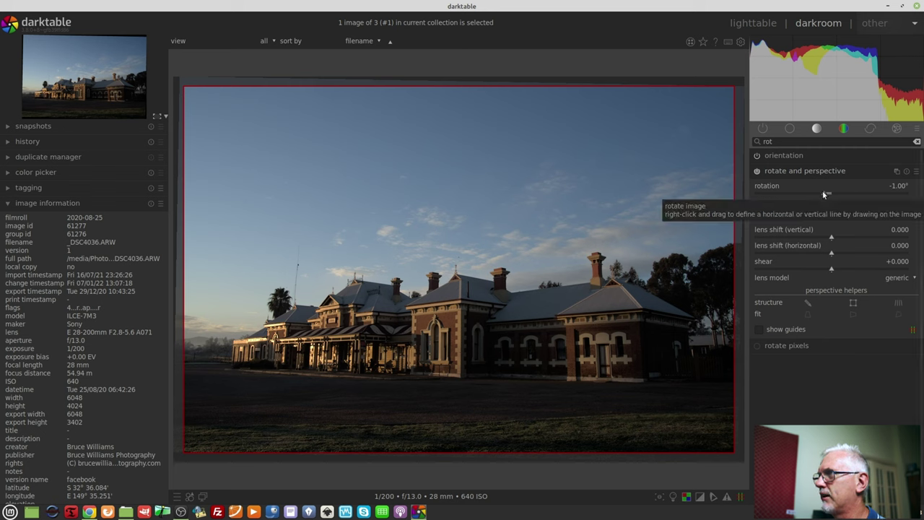
pyautogui.rightClick(826, 195)
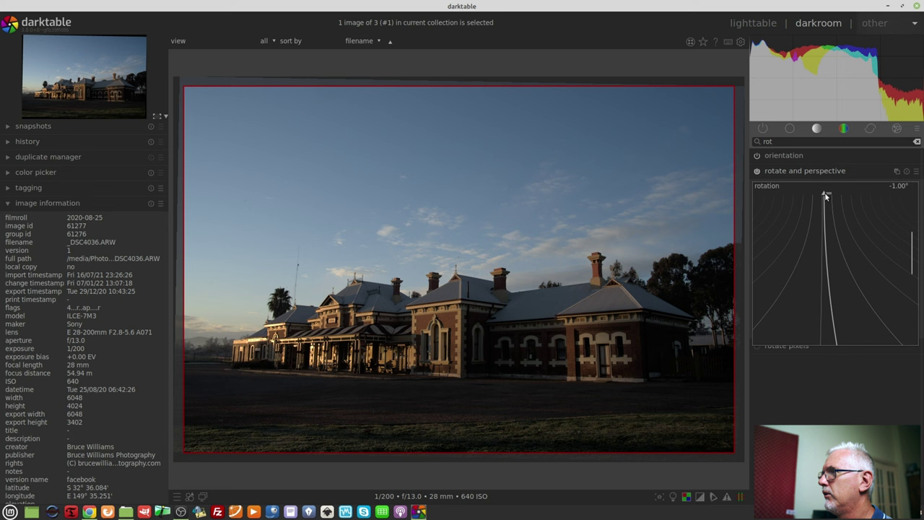
pyautogui.write('0')
pyautogui.press('Return')
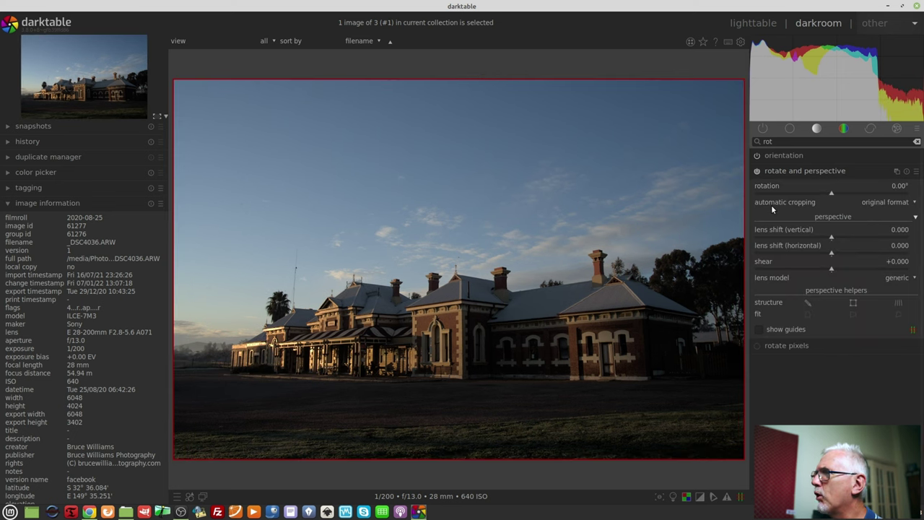
# Rotate to -0.52° with auto-crop off, then set automatic cropping to original format after trying largest area.
pyautogui.click(897, 203)
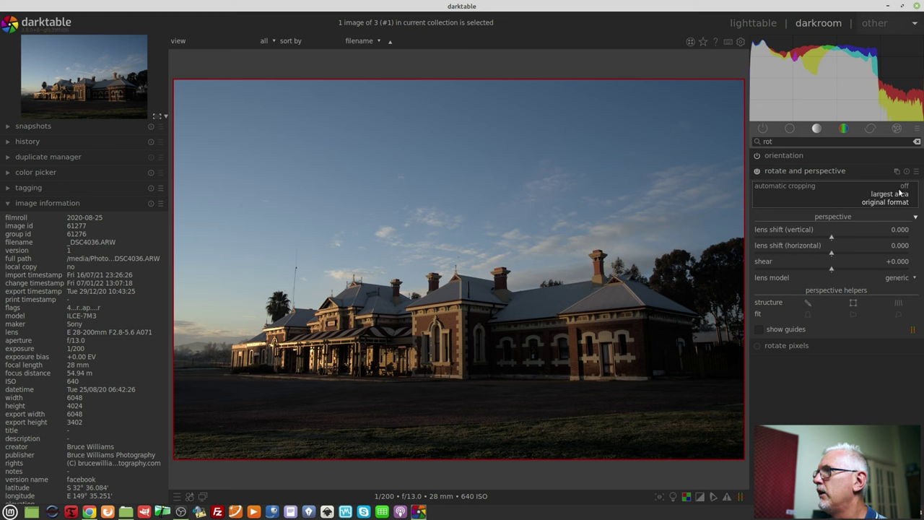
pyautogui.click(903, 186)
pyautogui.moveTo(830, 194); pyautogui.dragTo(827, 195)
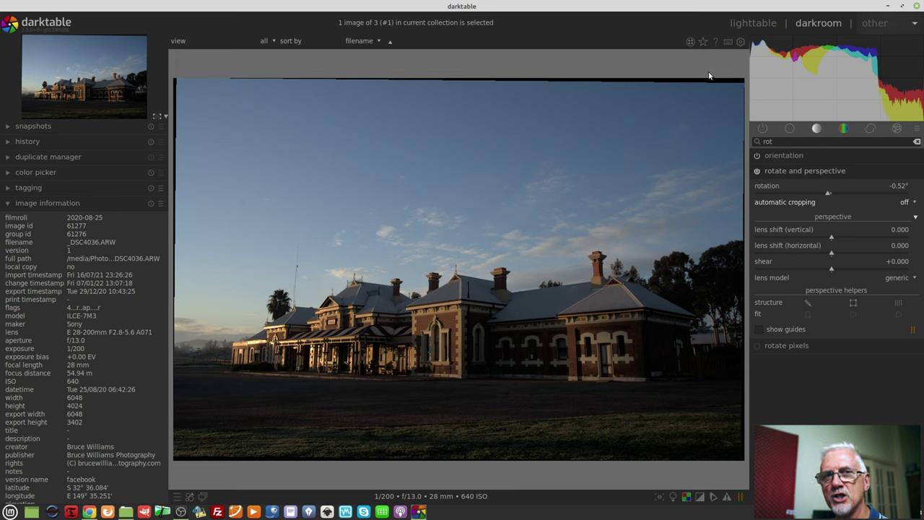
pyautogui.click(903, 203)
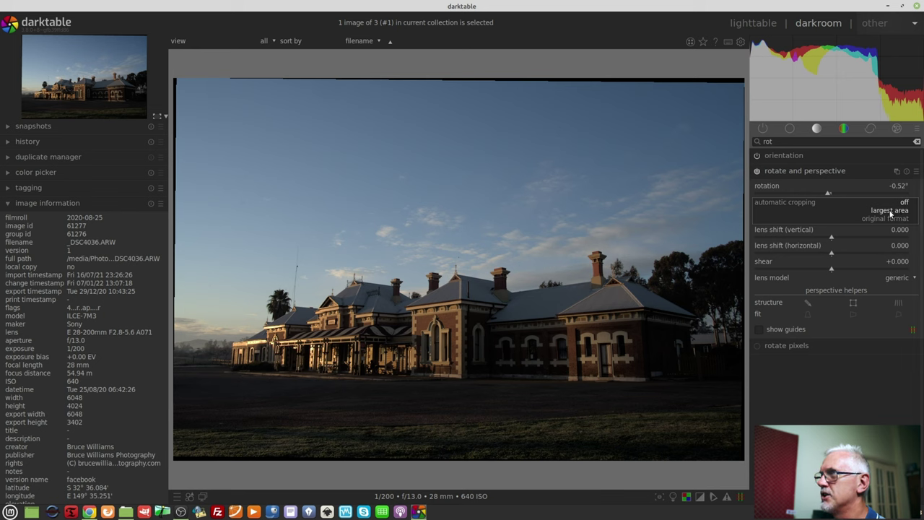
pyautogui.click(896, 210)
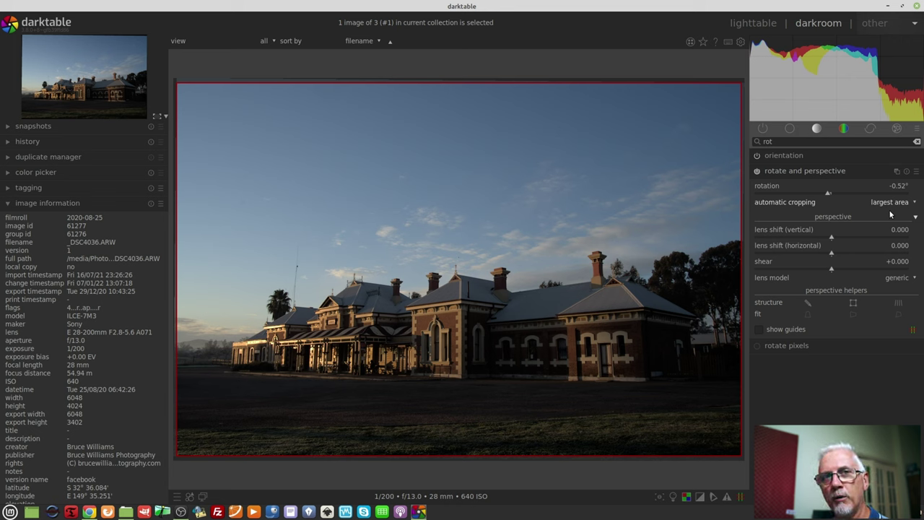
pyautogui.click(890, 211)
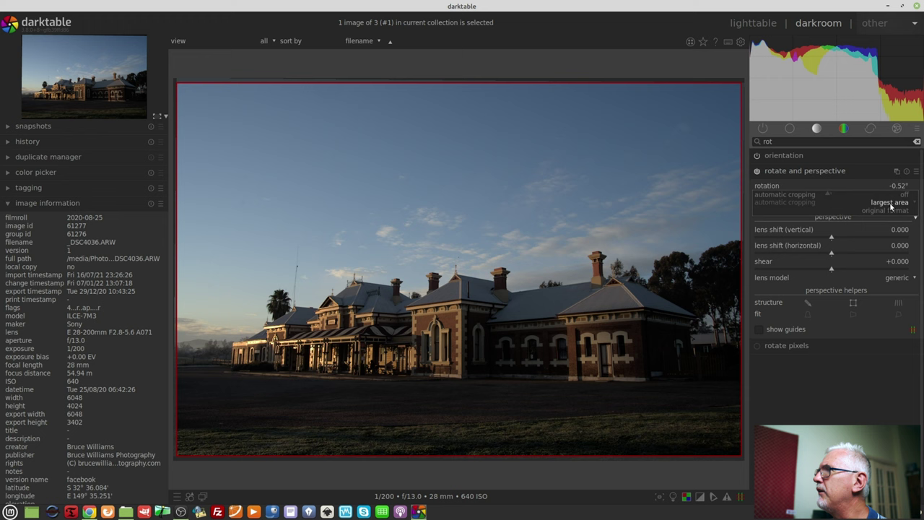
pyautogui.click(888, 212)
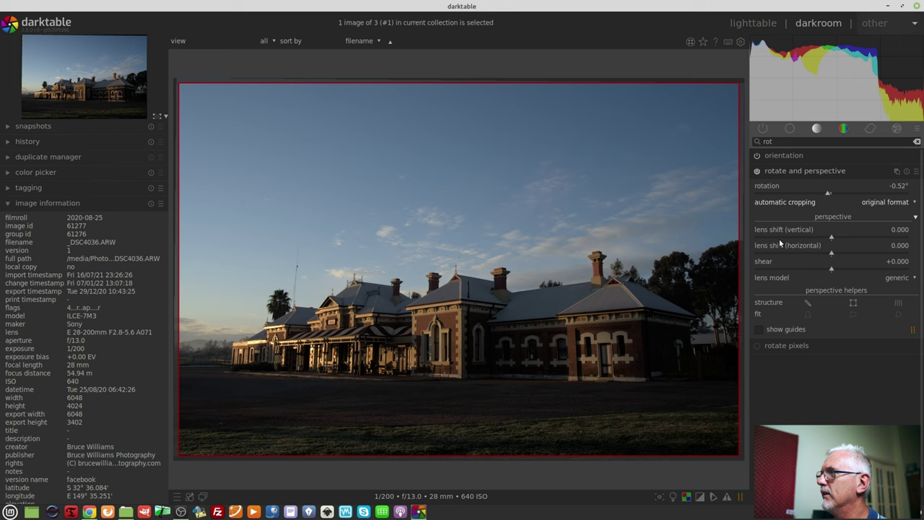
# Test vertical and horizontal lens shifts, then reset both to 0.
pyautogui.moveTo(832, 239); pyautogui.dragTo(854, 239)
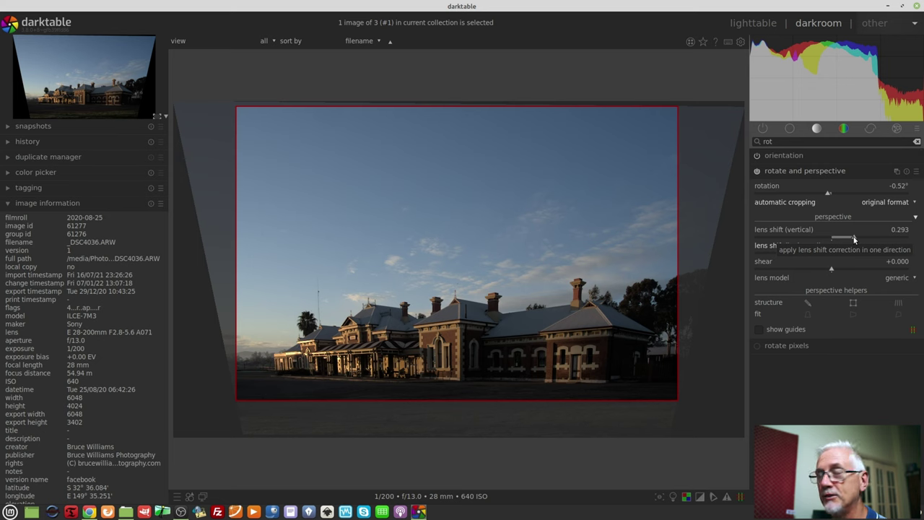
pyautogui.rightClick(854, 239)
pyautogui.write('0')
pyautogui.press('Return')
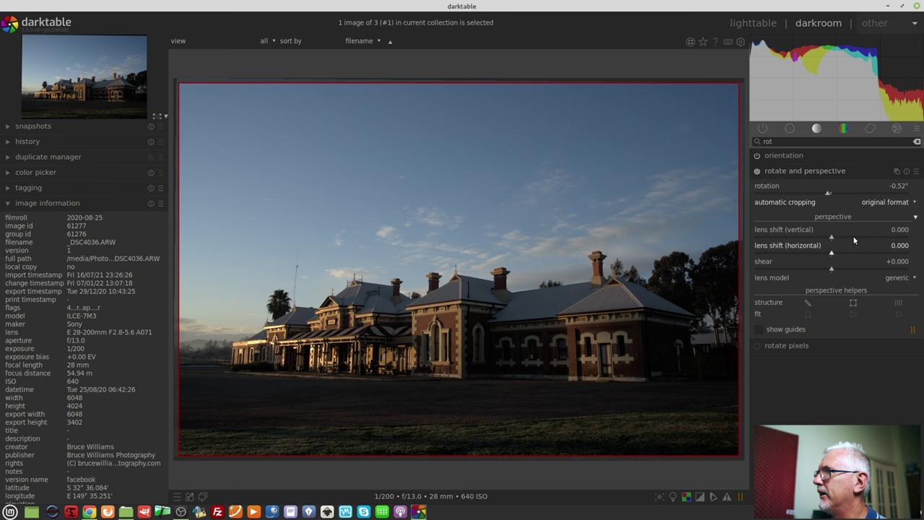
pyautogui.moveTo(832, 252); pyautogui.dragTo(847, 253)
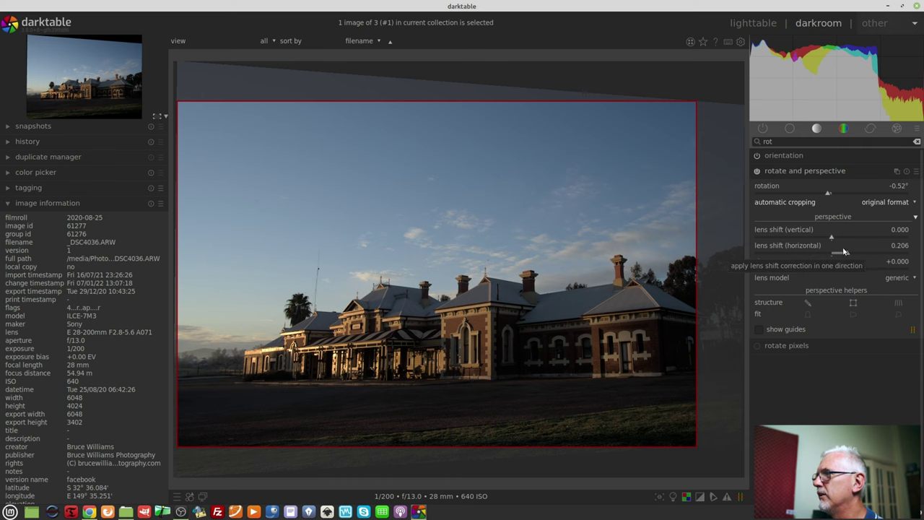
pyautogui.moveTo(845, 251); pyautogui.dragTo(835, 257)
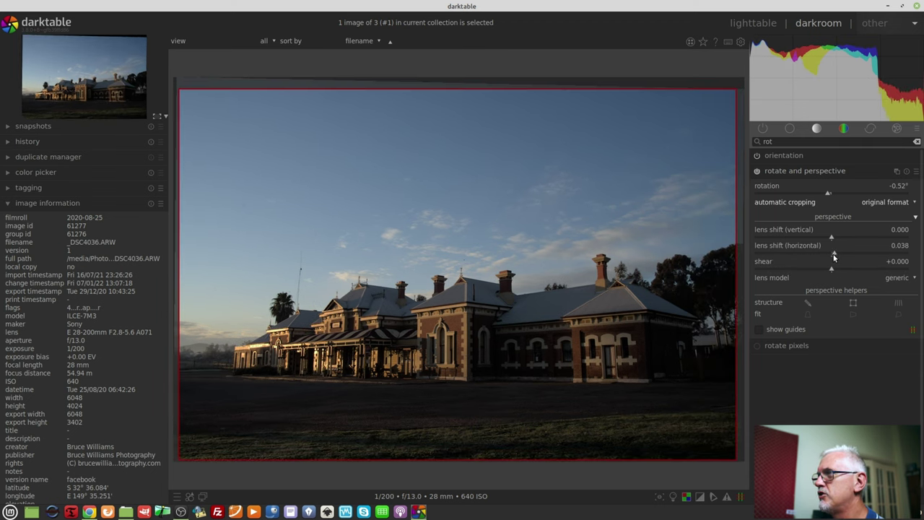
pyautogui.rightClick(834, 257)
pyautogui.write('0')
pyautogui.press('Return')
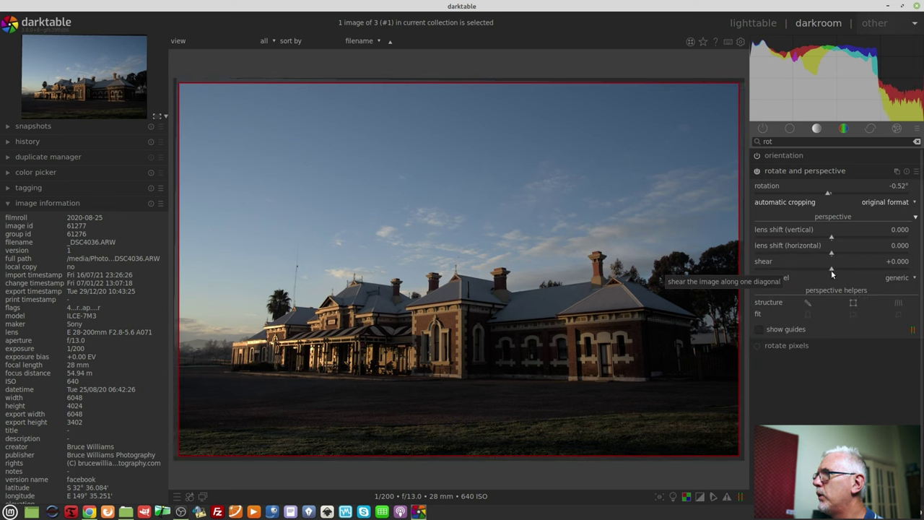
# Reset rotation to 0.00°, try a +0.055 shear, then reset shear to 0.
pyautogui.rightClick(829, 194)
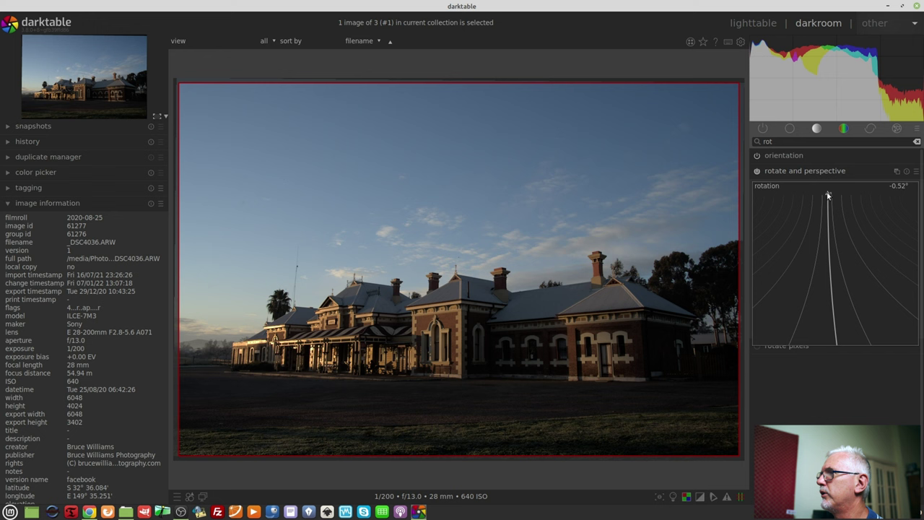
pyautogui.write('0')
pyautogui.press('Return')
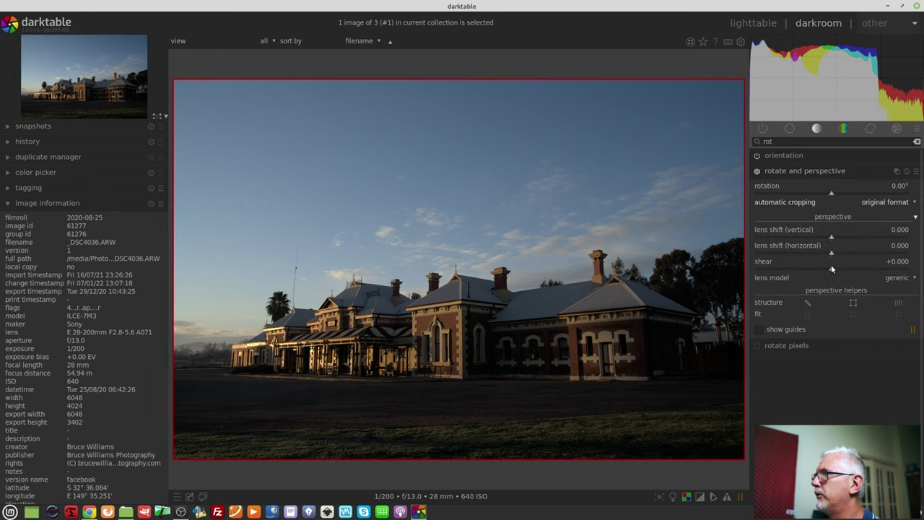
pyautogui.moveTo(832, 270); pyautogui.dragTo(847, 267)
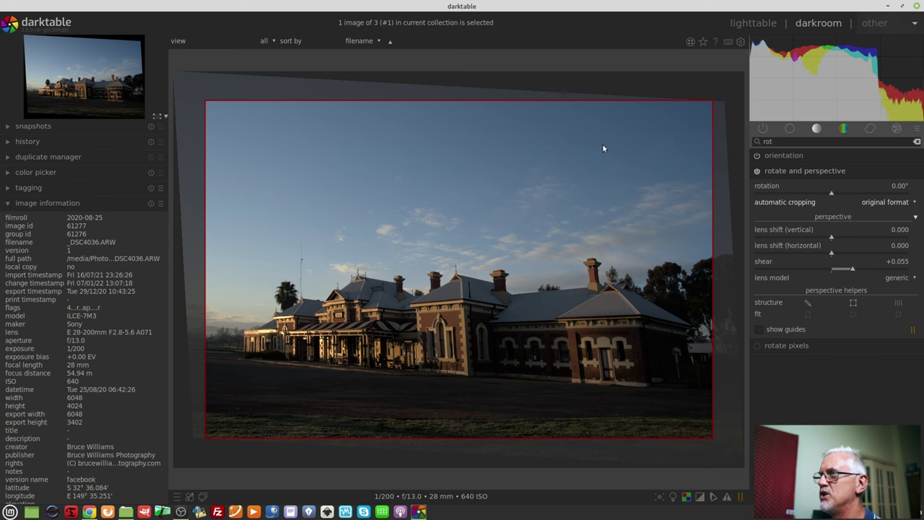
pyautogui.rightClick(847, 273)
pyautogui.write('0')
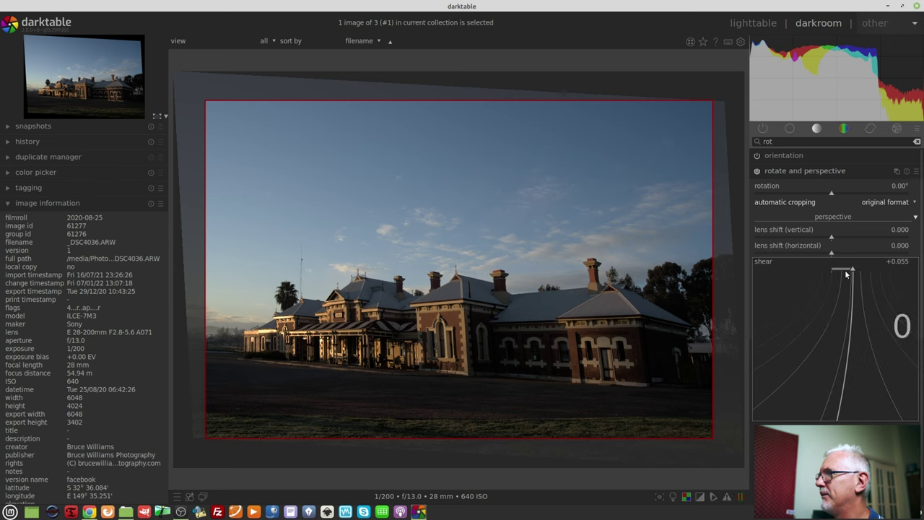
pyautogui.press('Return')
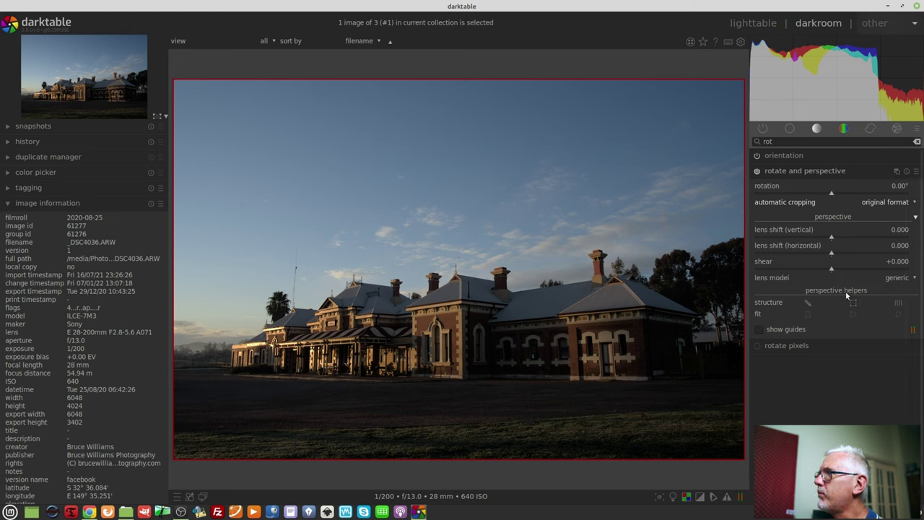
# Switch the lens model to specific, try aspect adjust values 0.50 and 0.97, then reset it to 1.00.
pyautogui.click(895, 279)
pyautogui.click(897, 286)
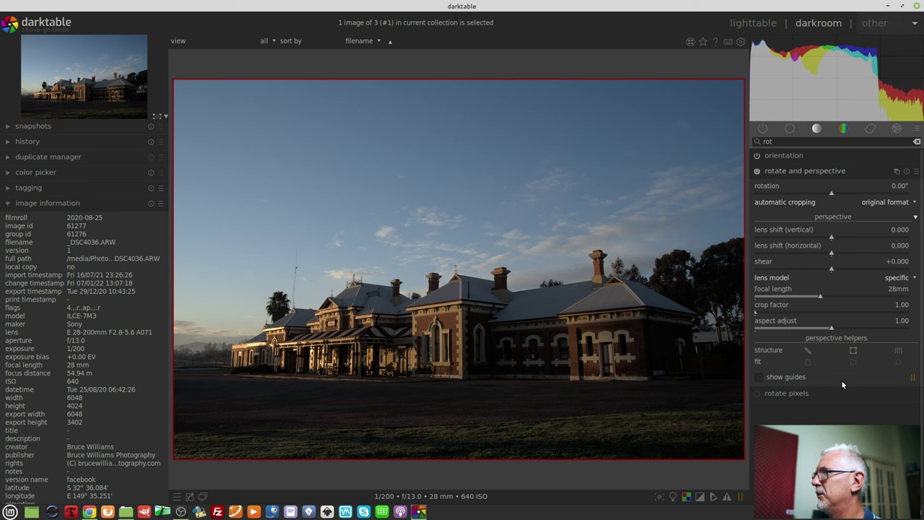
pyautogui.moveTo(818, 326)
pyautogui.mouseDown()
pyautogui.moveTo(803, 333)
pyautogui.moveTo(868, 330)
pyautogui.moveTo(815, 331)
pyautogui.moveTo(826, 330)
pyautogui.mouseUp()
pyautogui.rightClick(826, 330)
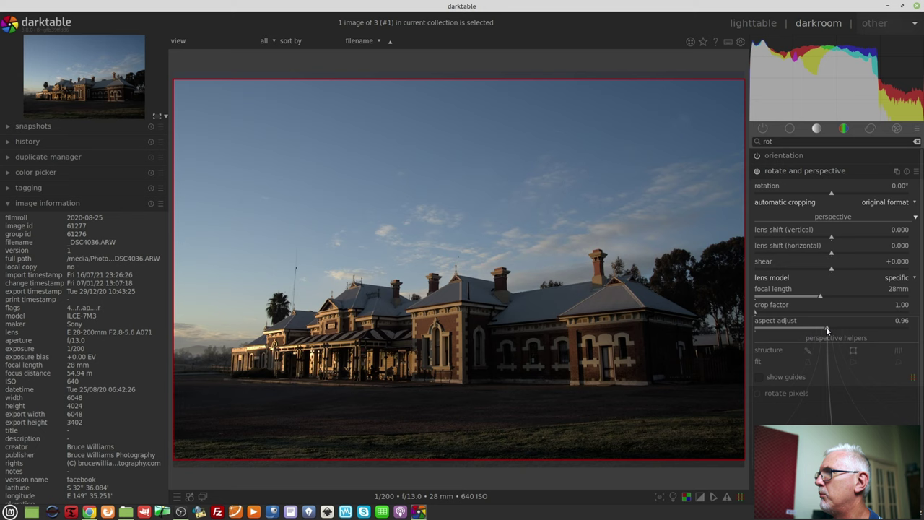
pyautogui.write('0.5')
pyautogui.press('Return')
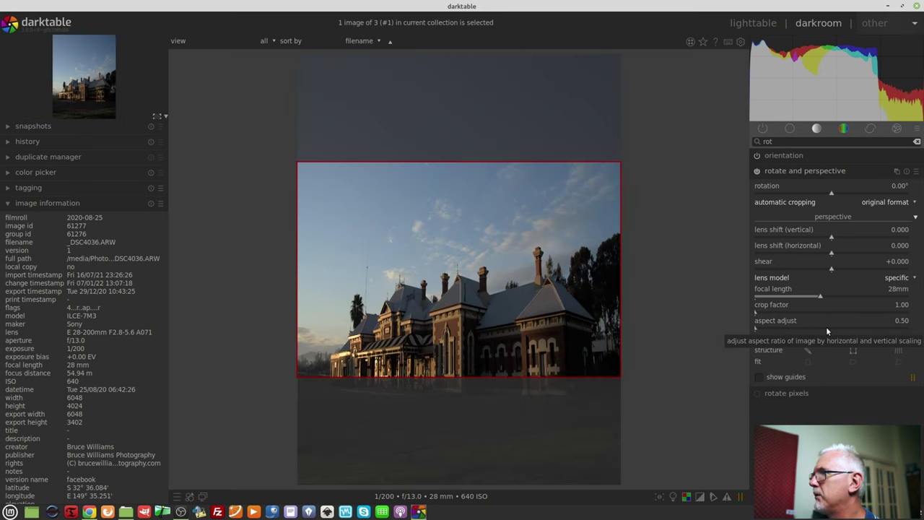
pyautogui.rightClick(825, 322)
pyautogui.write('0.97')
pyautogui.press('Return')
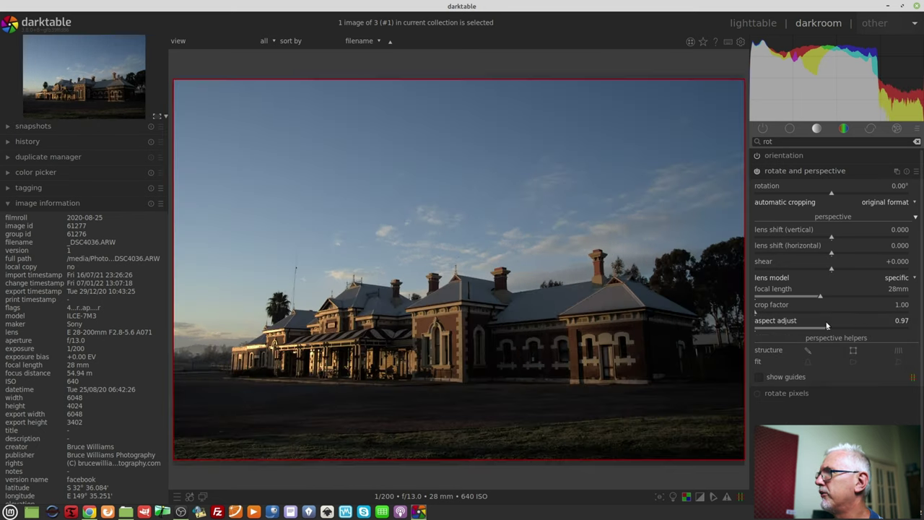
pyautogui.doubleClick(828, 325)
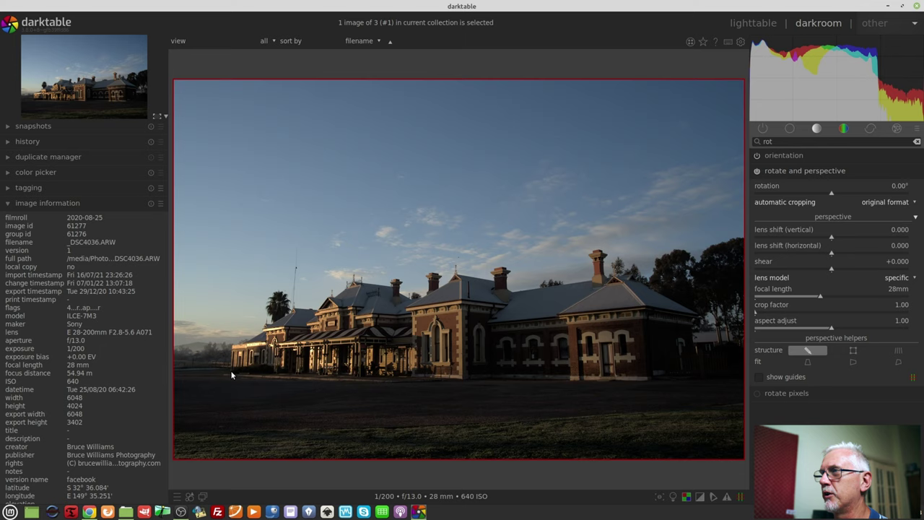
# Draw vertical guides along the station's right corner and left wall, then auto-fit the verticals.
pyautogui.scroll(5, 657, 342)
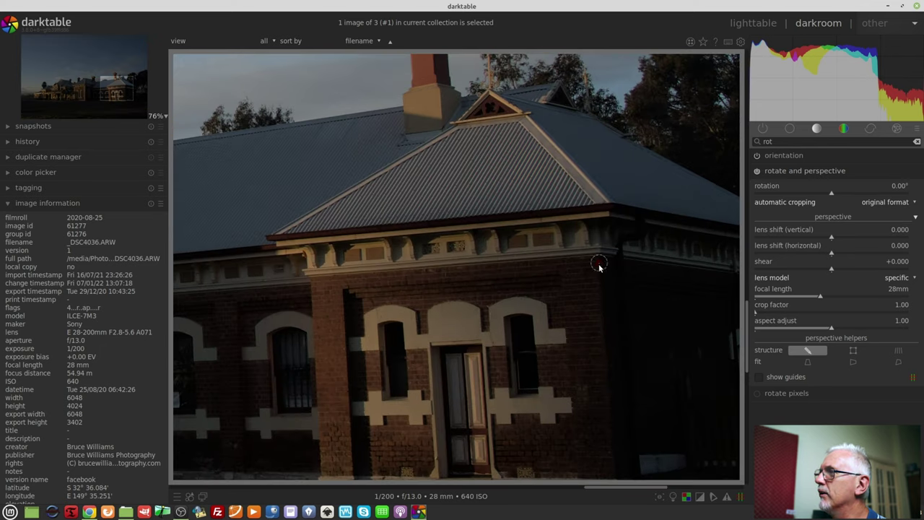
pyautogui.moveTo(598, 264); pyautogui.dragTo(614, 470)
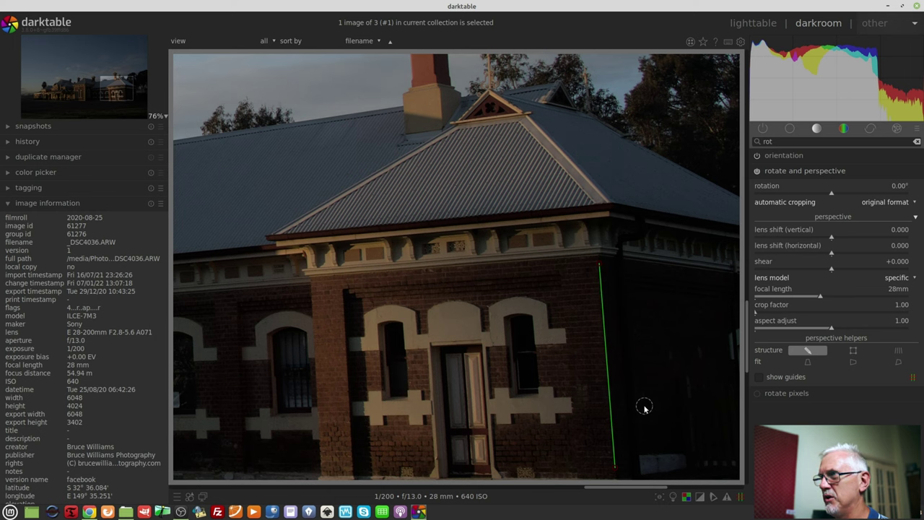
pyautogui.moveTo(119, 86); pyautogui.dragTo(56, 93)
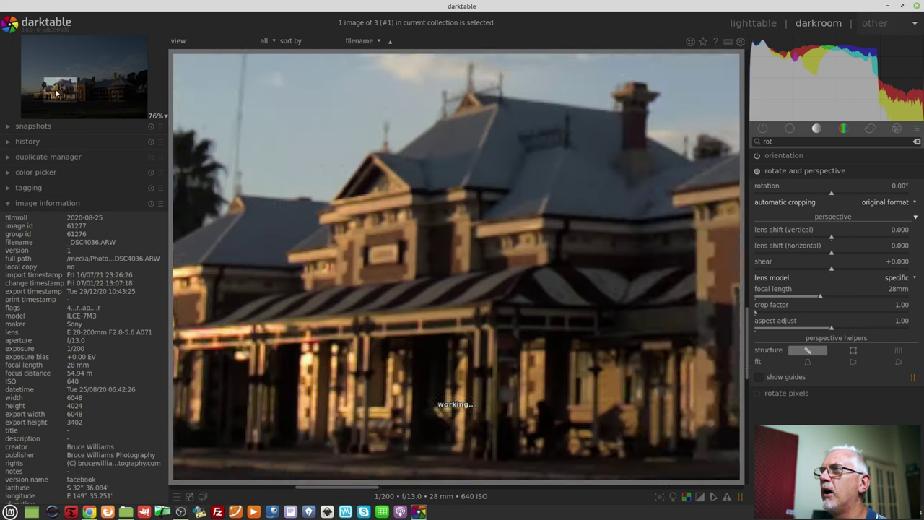
pyautogui.middleClick(56, 92)
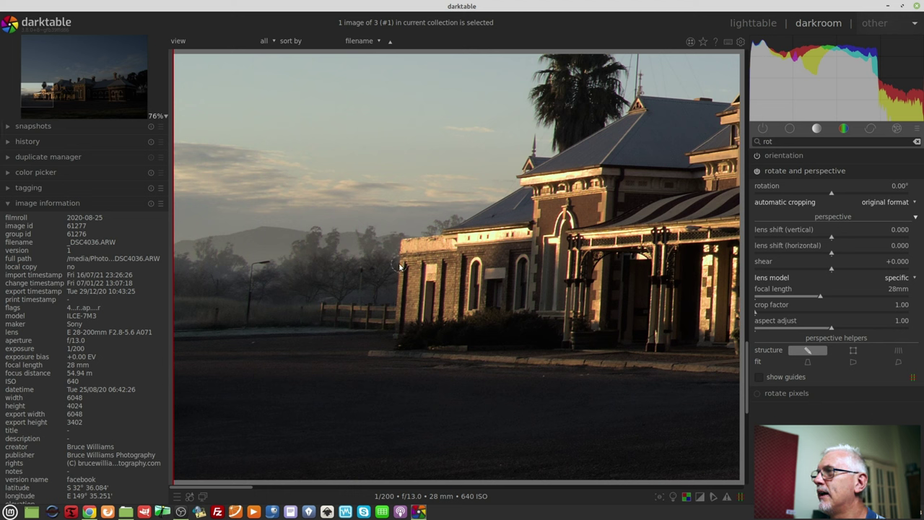
pyautogui.moveTo(399, 299); pyautogui.dragTo(385, 420)
pyautogui.scroll(-2, 454, 224)
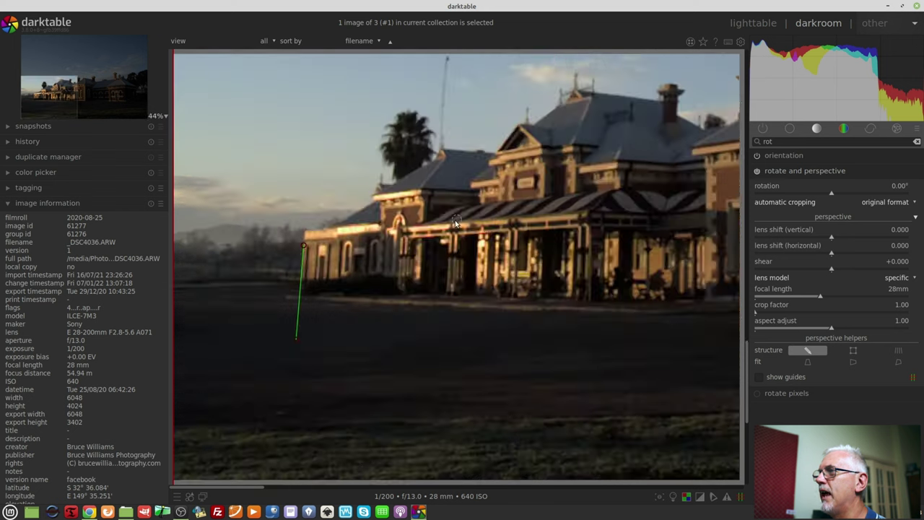
pyautogui.scroll(-2, 451, 235)
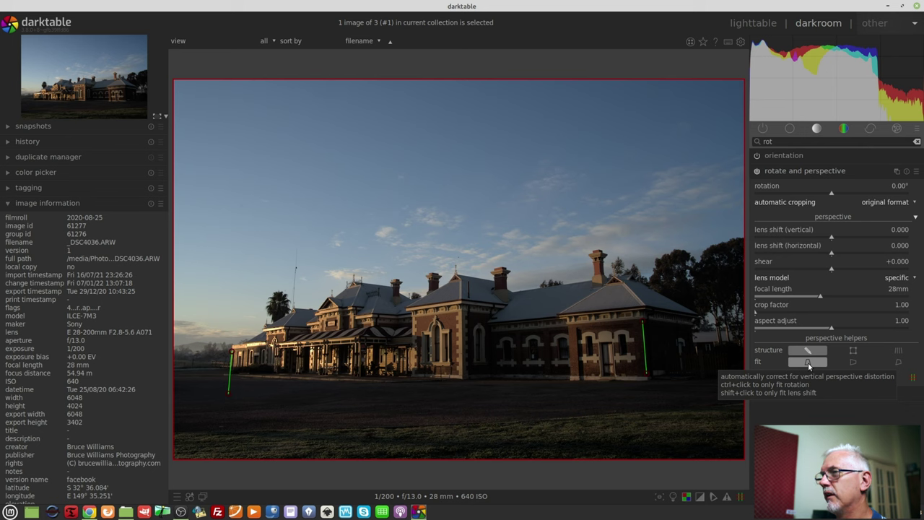
pyautogui.click(809, 364)
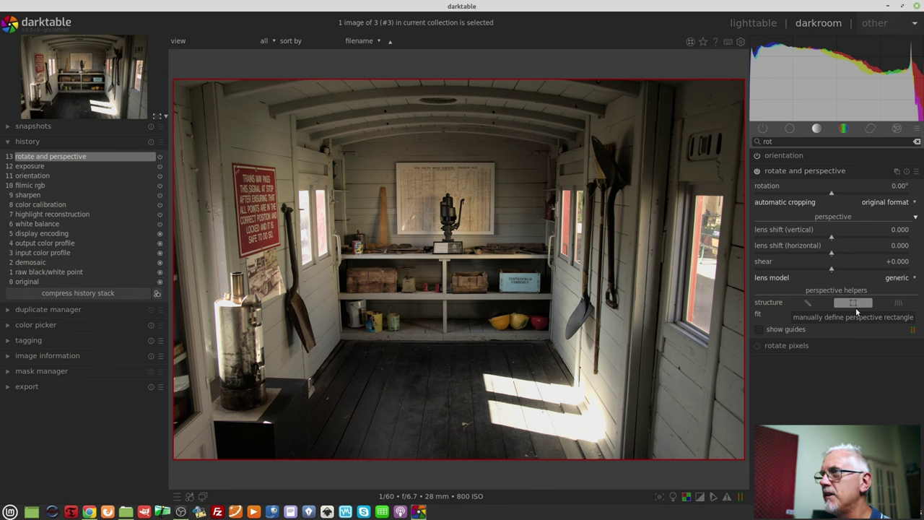
# Detect the van interior's lines and auto-fit rotation 0.35°, lens shifts -0.134/0.020, shear -0.004.
pyautogui.click(899, 303)
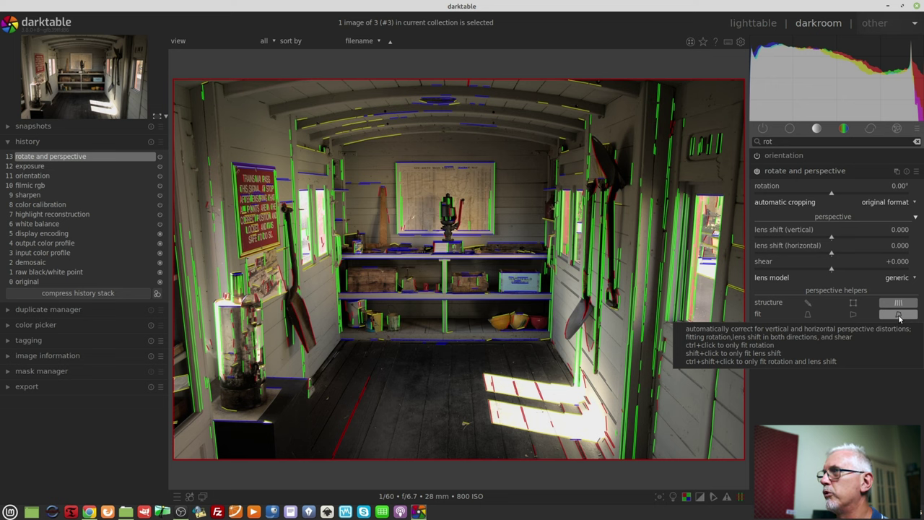
pyautogui.click(898, 318)
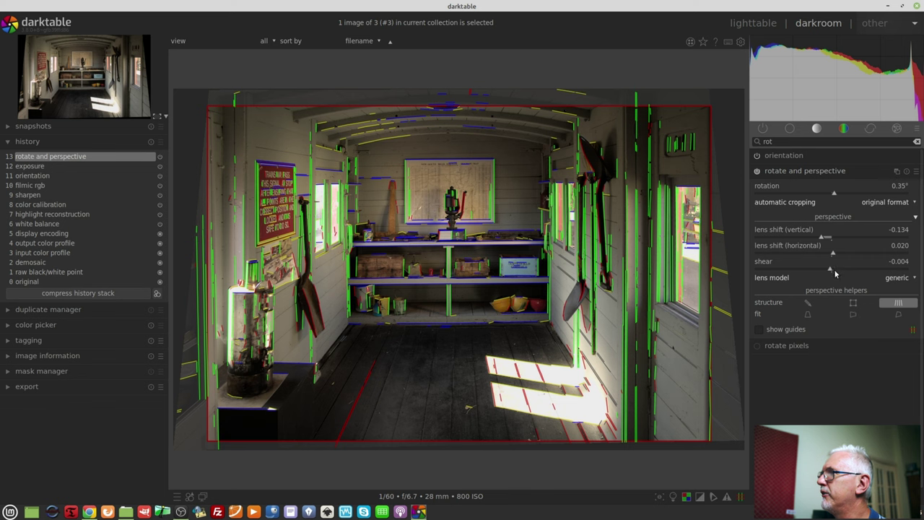
# Collapse rotate and perspective to show the cropped, straightened van interior without guide overlays.
pyautogui.click(801, 171)
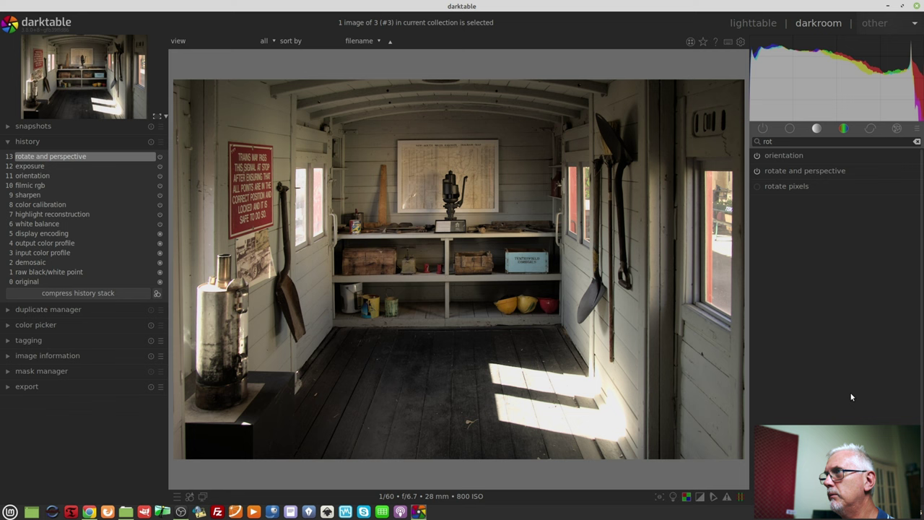